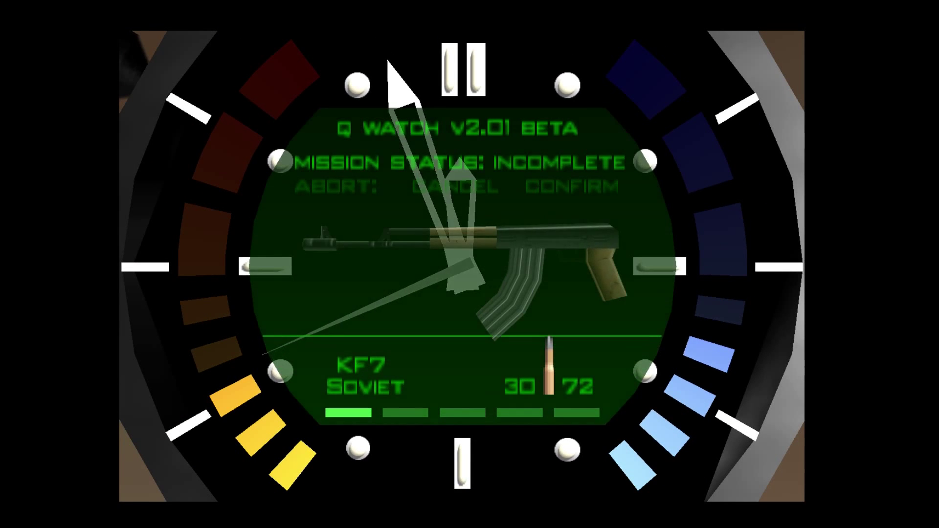
key(Right)
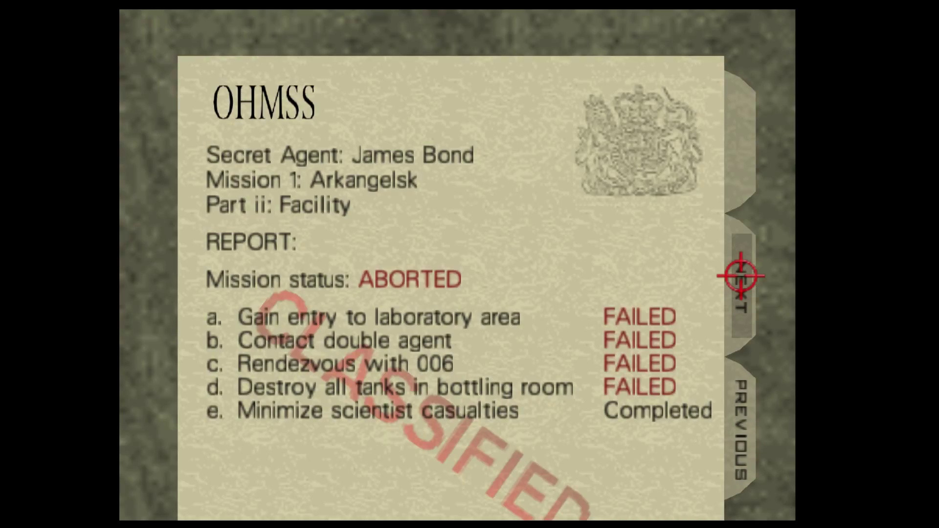
click(740, 276)
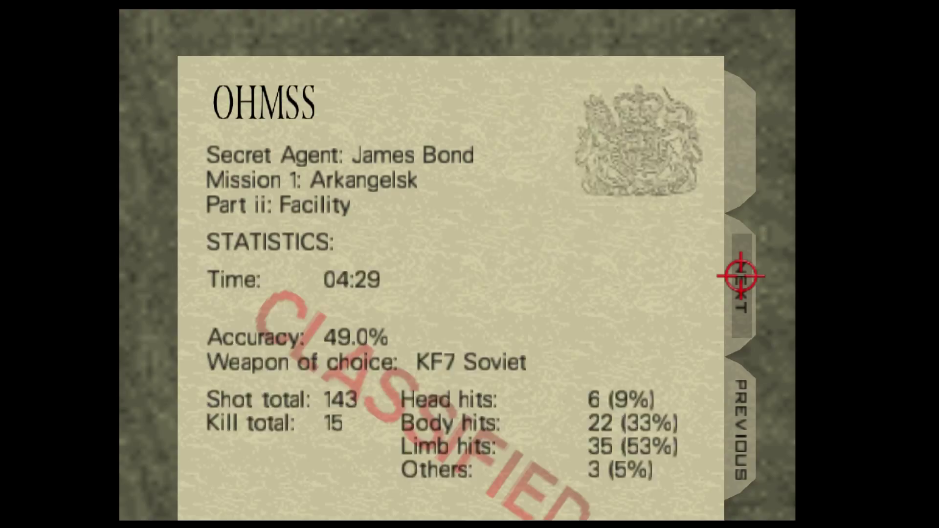